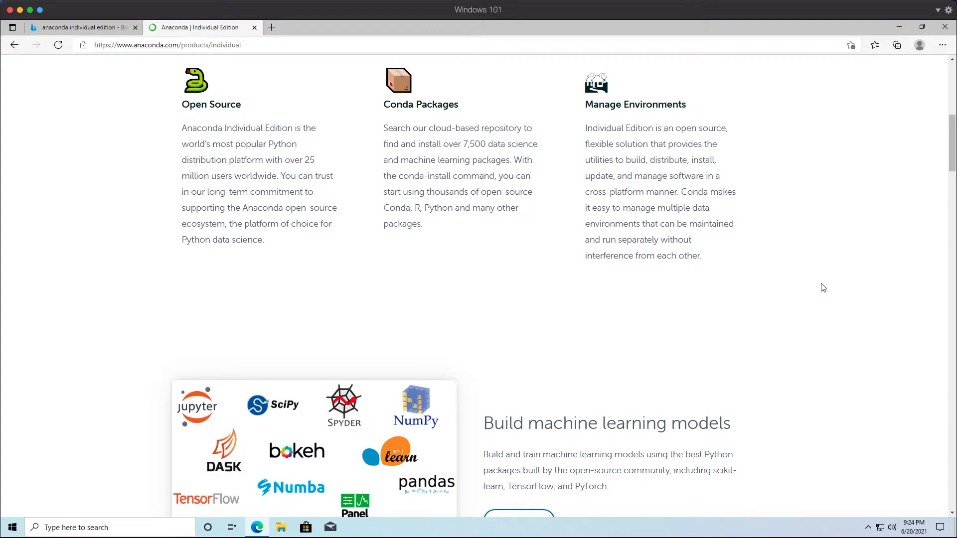
scroll(823, 288, "down", 15)
scroll(823, 288, "down", 5)
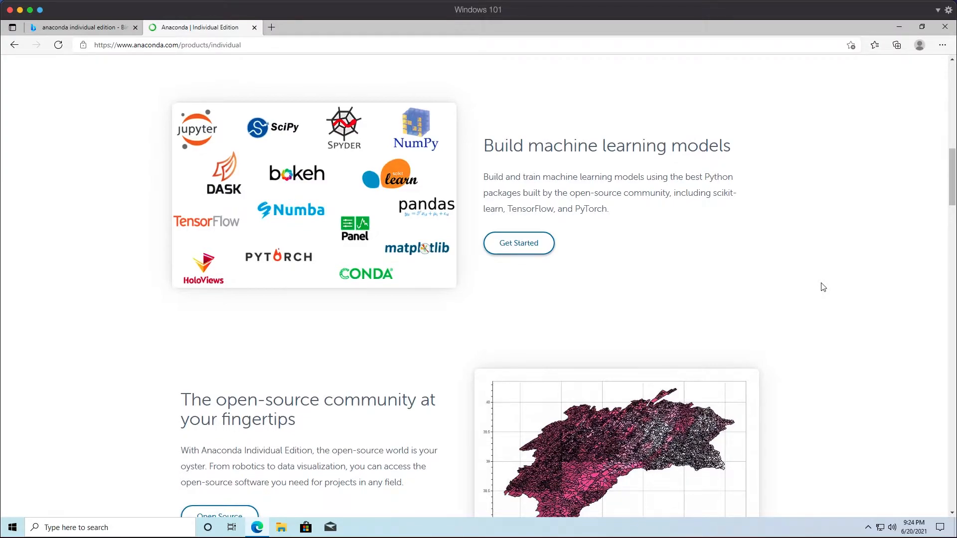
scroll(823, 288, "down", 10)
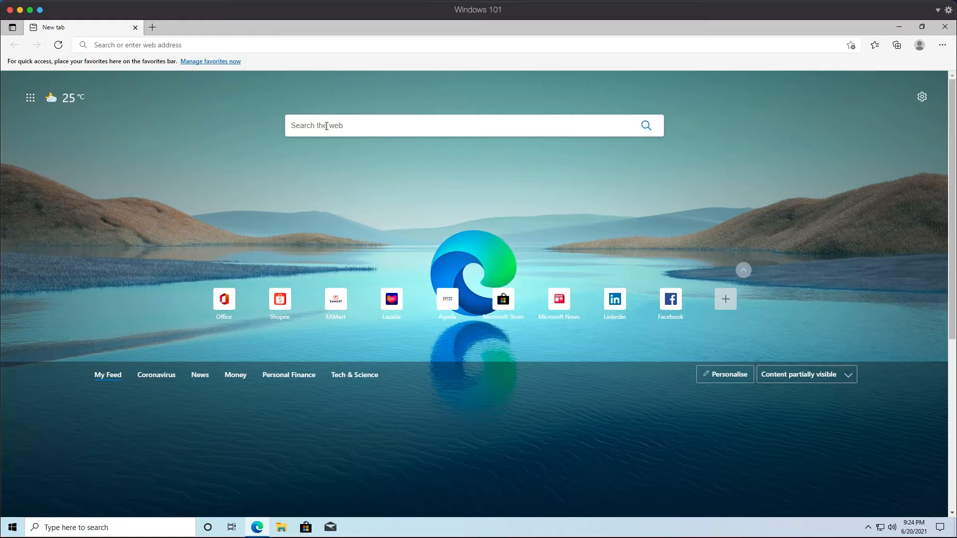
- Search the web for anaconda individual edition and open the Anaconda | Individual Edition result
type("anaconda")
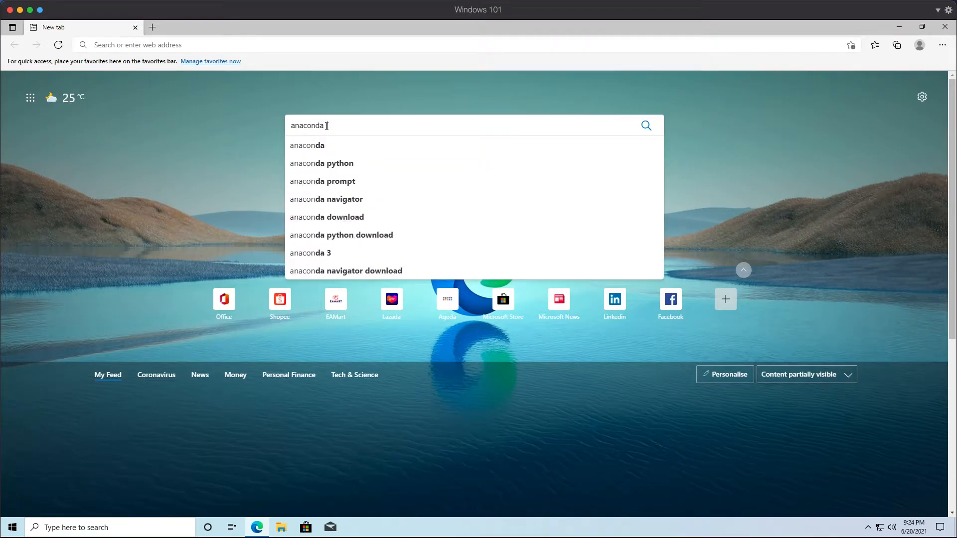
type(" individual edition")
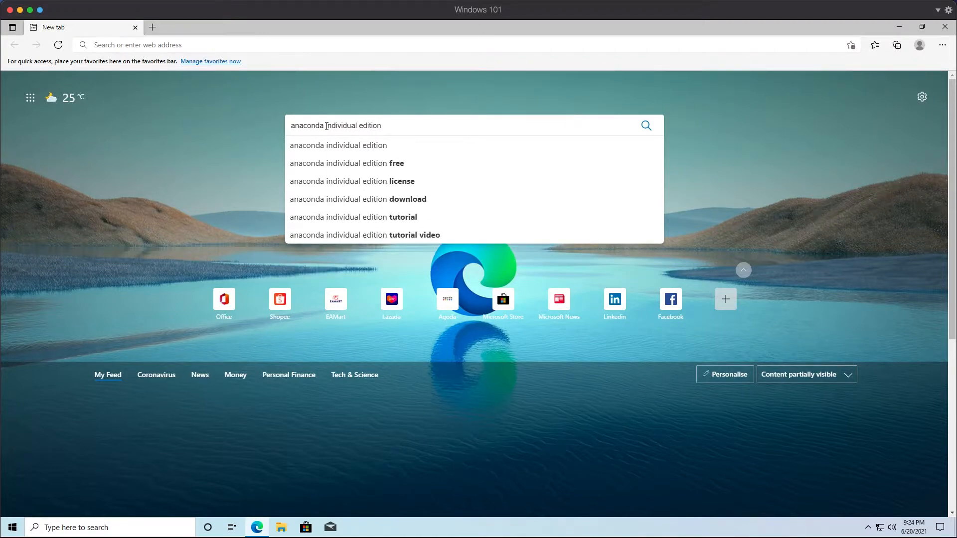
key("Return")
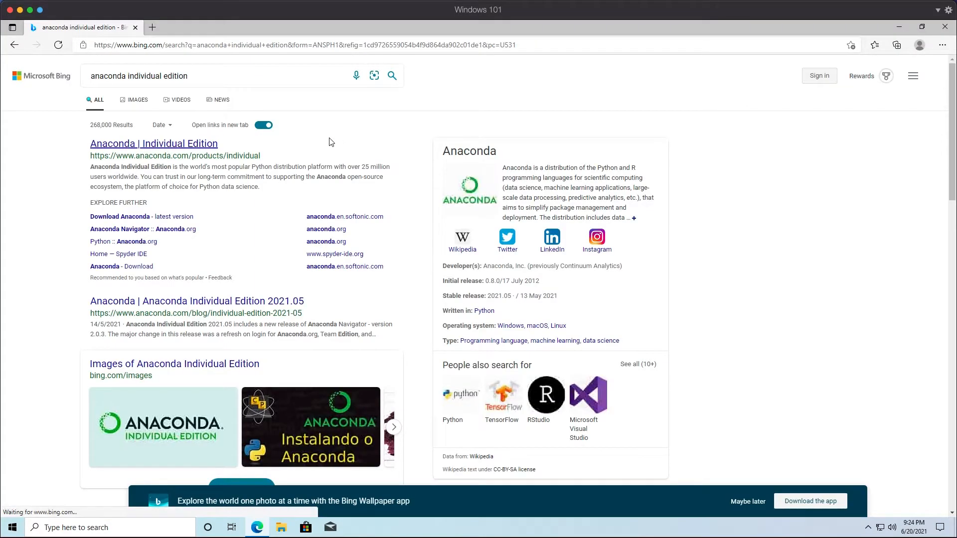
left_click(180, 145)
- Download the Windows Python 3.8 64-Bit Graphical Installer from the Anaconda Installers section
scroll(814, 292, "down", 10)
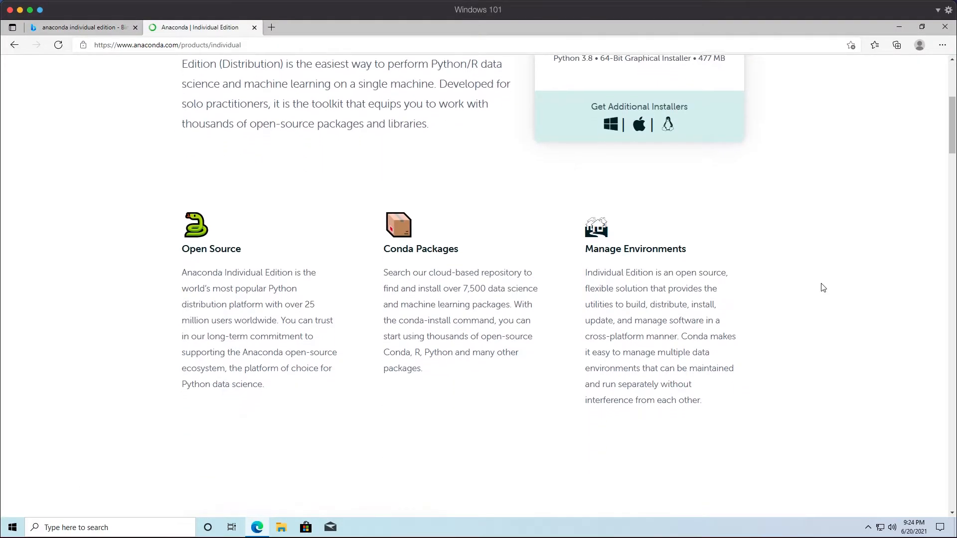
scroll(814, 292, "down", 10)
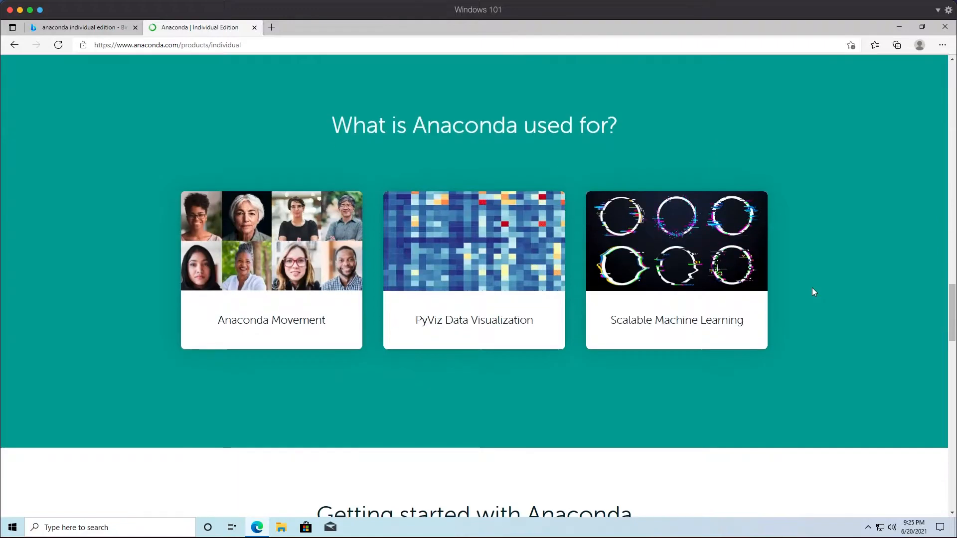
scroll(814, 292, "down", 5)
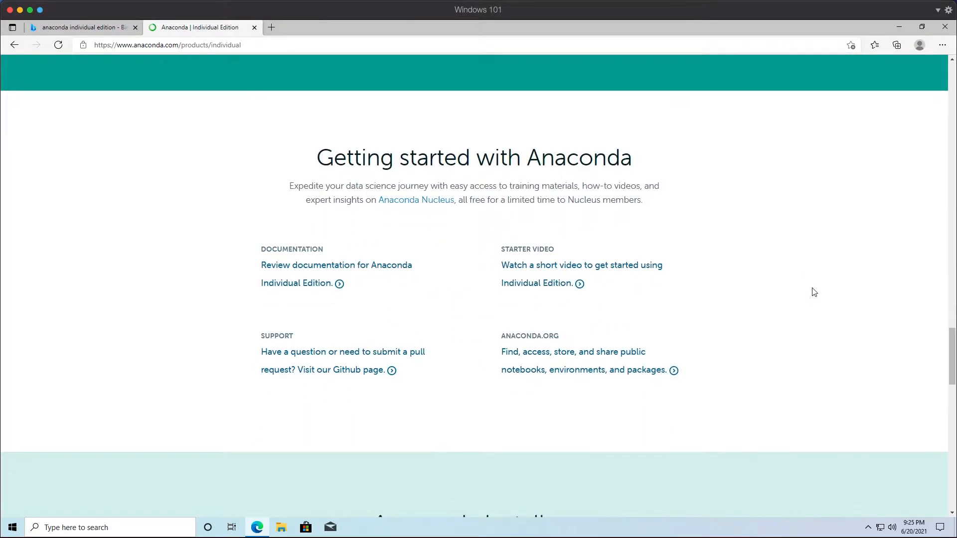
scroll(814, 292, "down", 7)
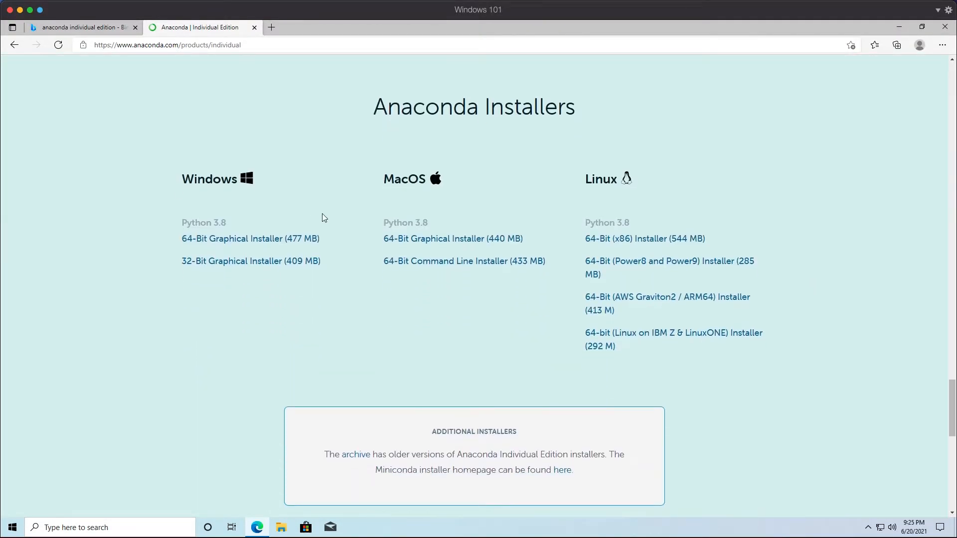
left_click(257, 241)
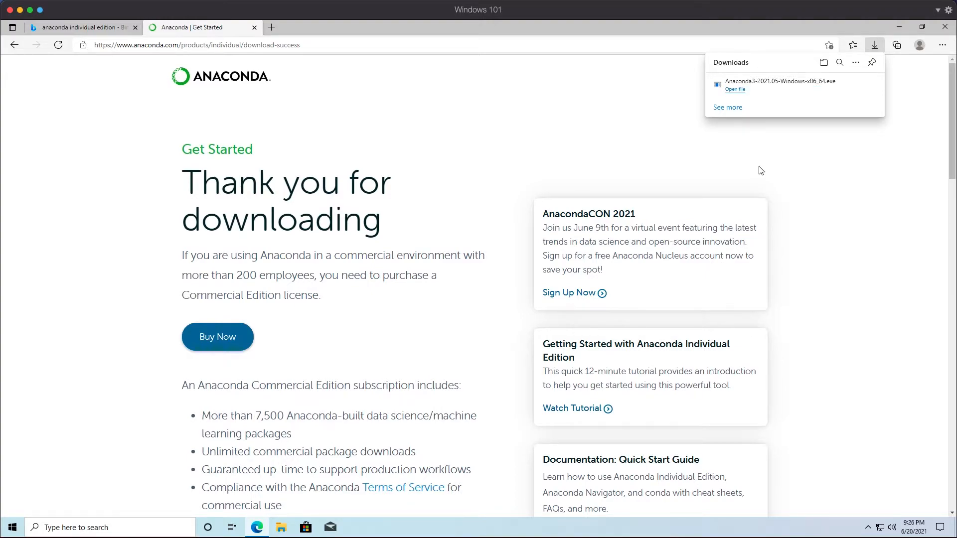
- Open the downloaded Anaconda3 installer, continue past the welcome screen and accept the license agreement
left_click(737, 90)
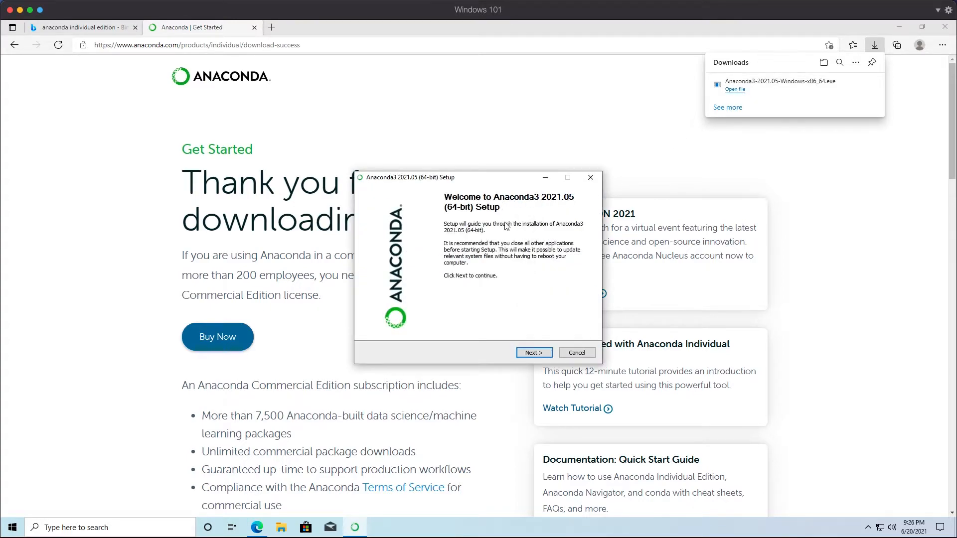
left_click_drag(498, 183, 416, 137)
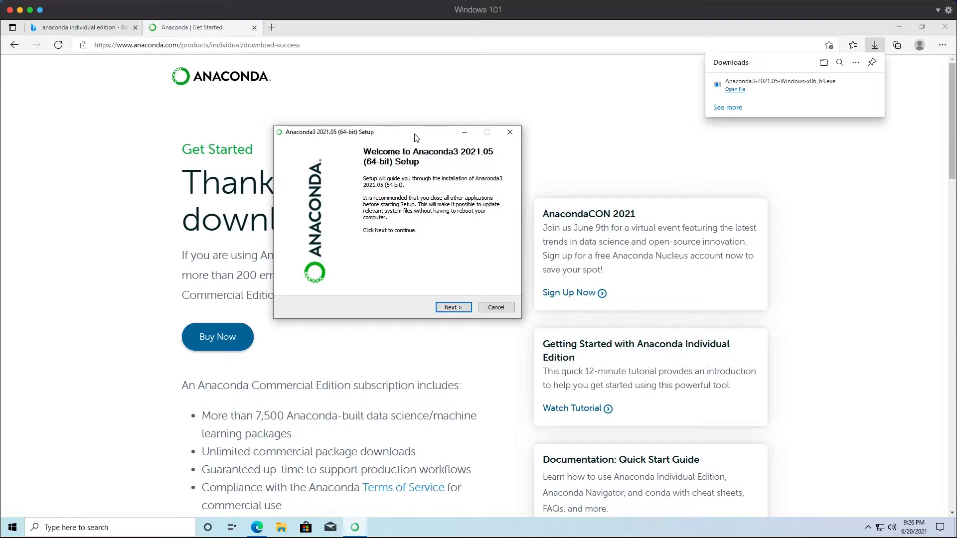
left_click(453, 308)
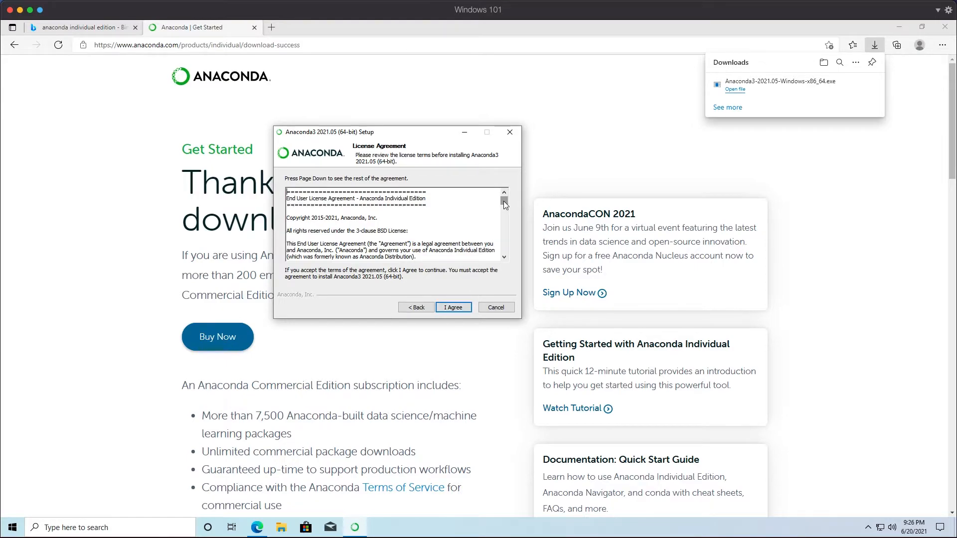
left_click_drag(504, 202, 505, 202)
left_click(466, 311)
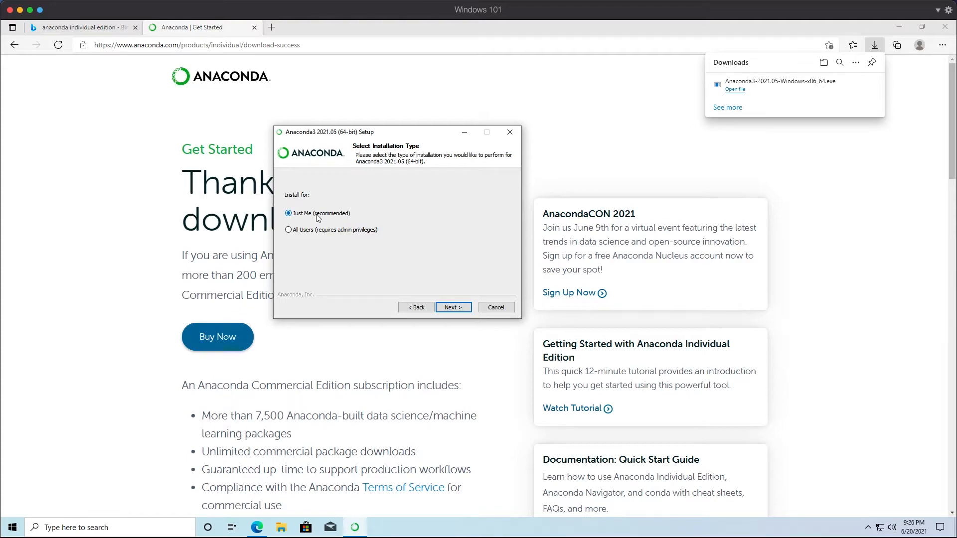
- Install for Just Me into the default anaconda3 destination folder, keeping the default advanced options
left_click(455, 308)
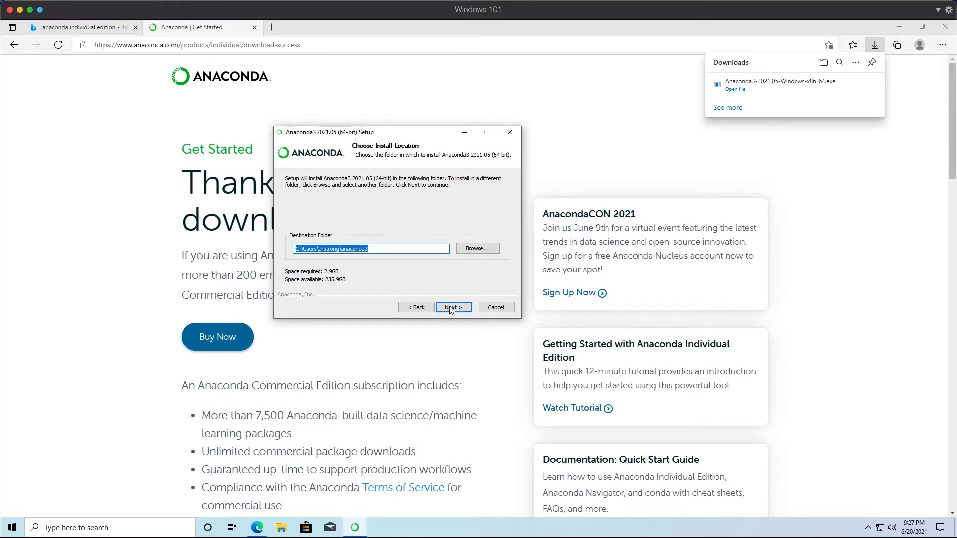
double_click(333, 247)
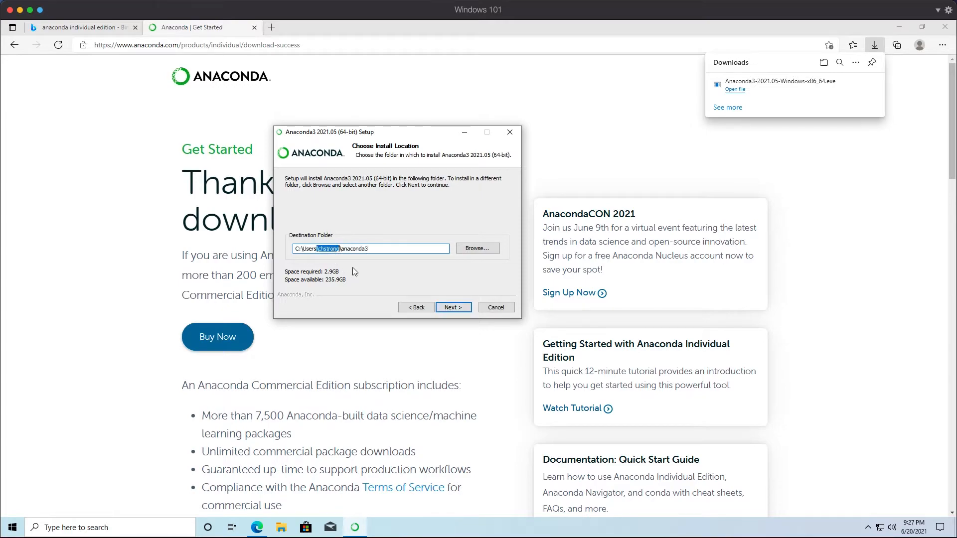
left_click(453, 308)
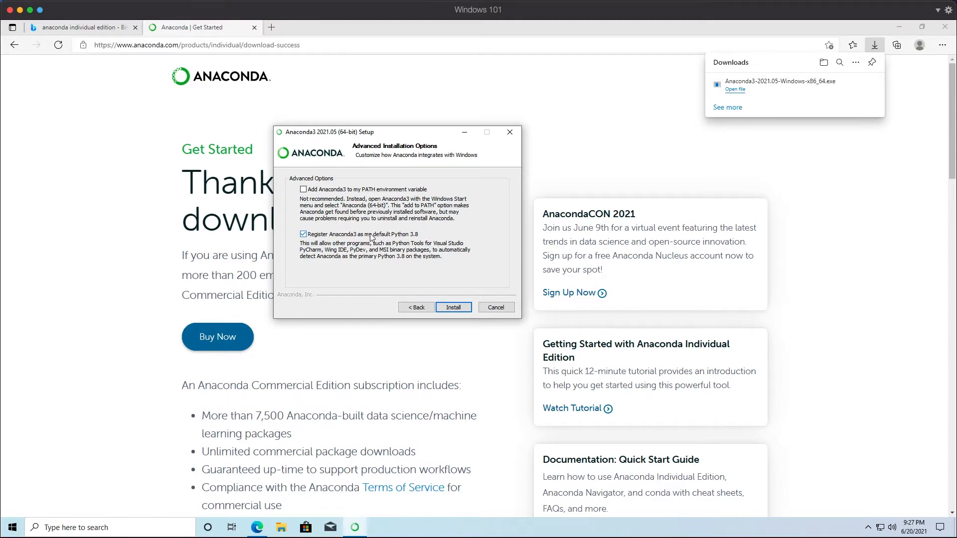
left_click(462, 308)
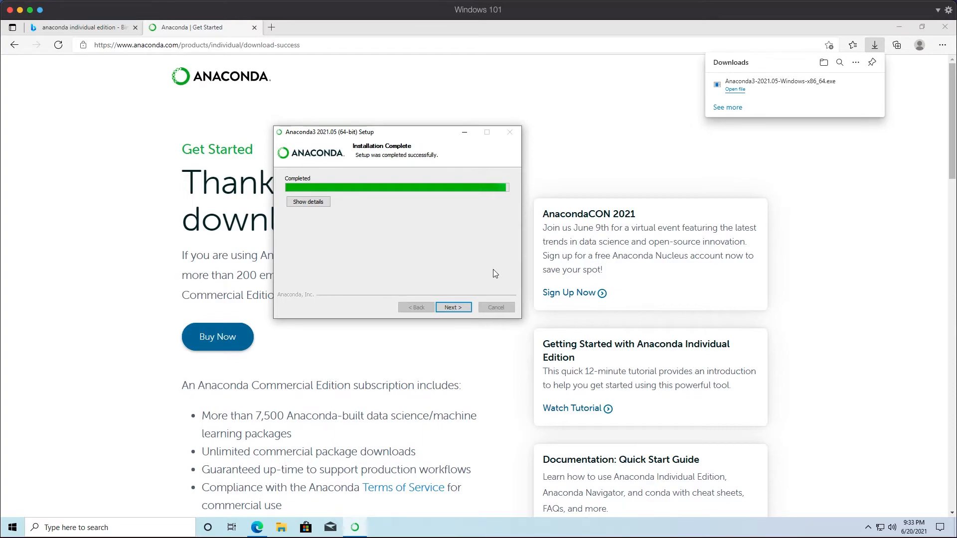
- Complete the setup, unchecking the Anaconda Individual Edition Tutorial option before finishing
left_click(455, 309)
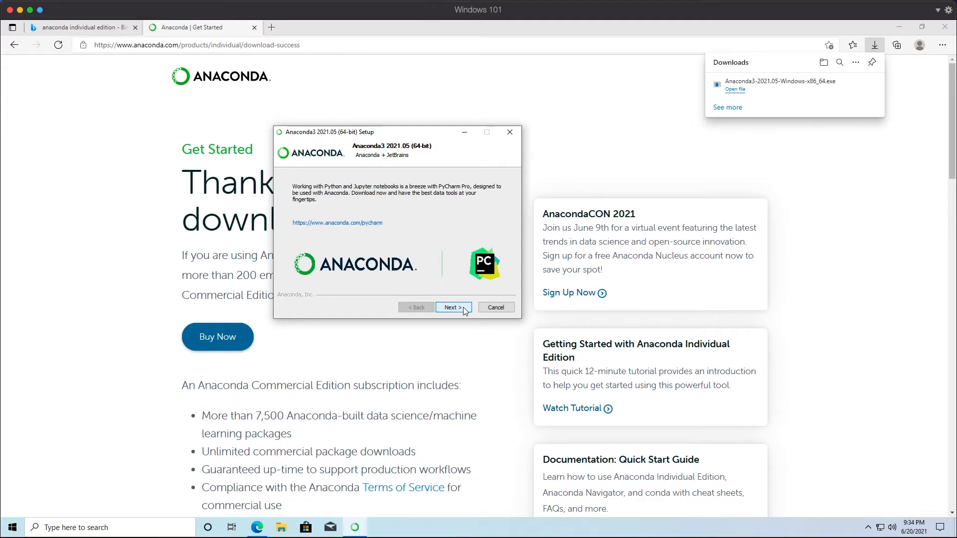
left_click(463, 309)
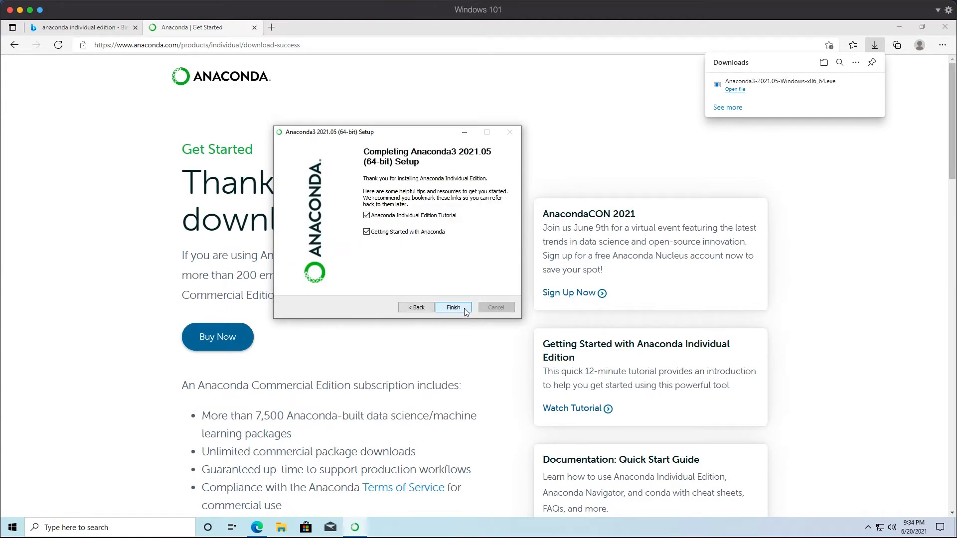
left_click(435, 218)
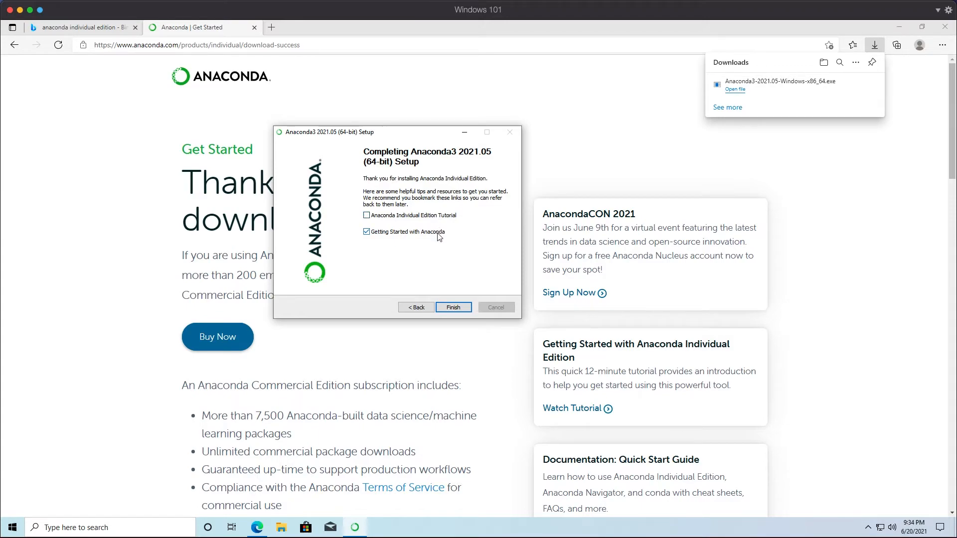
left_click(452, 307)
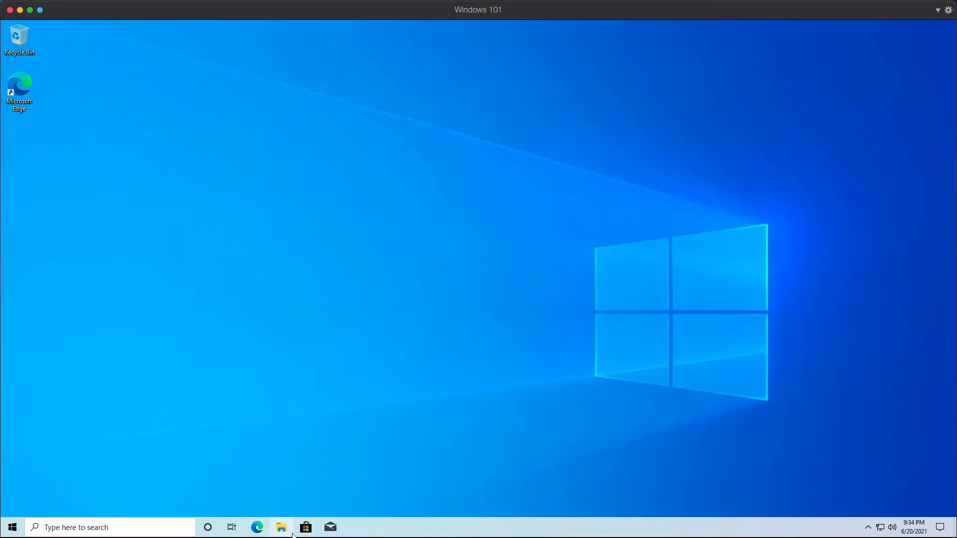
- Browse in File Explorer to the anaconda3 folder inside the user's folder on Local Disk (C:)
left_click(288, 534)
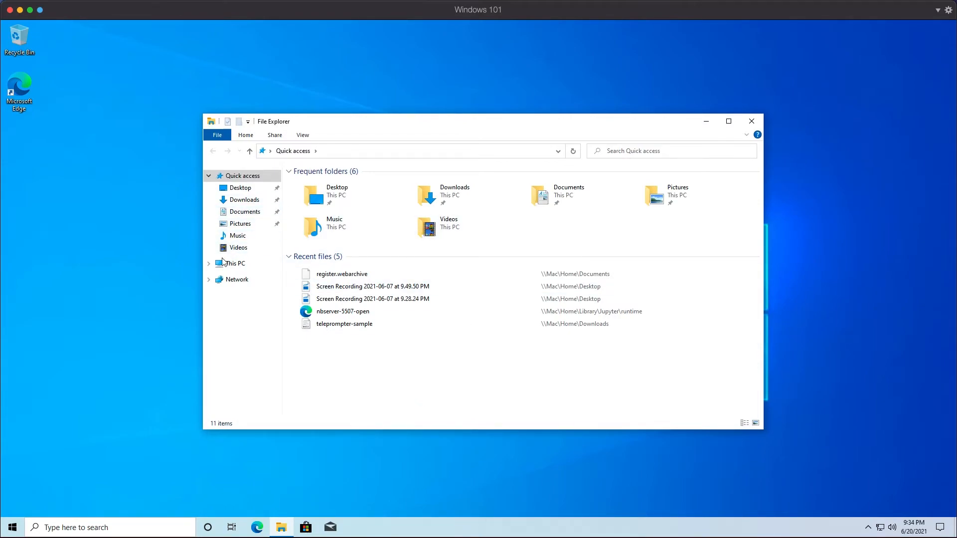
left_click(210, 264)
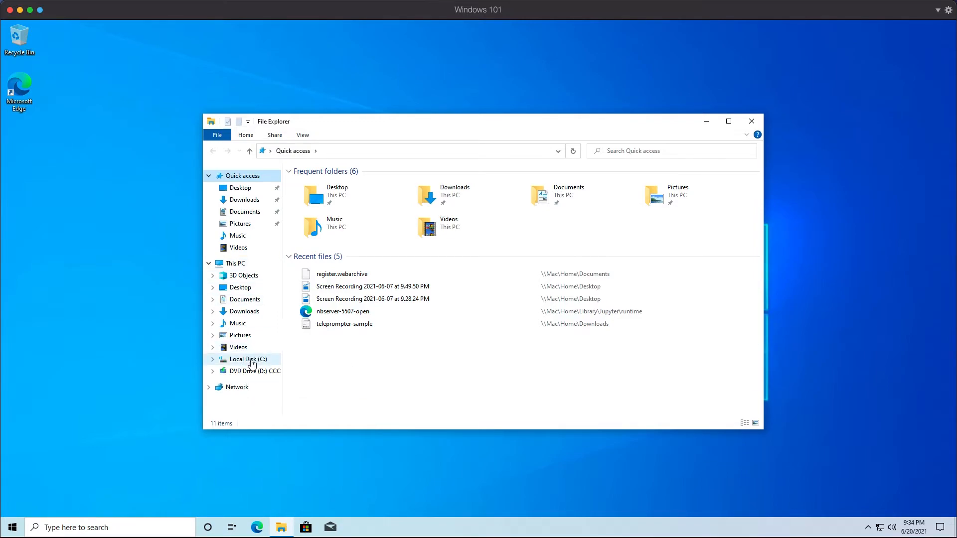
left_click(251, 363)
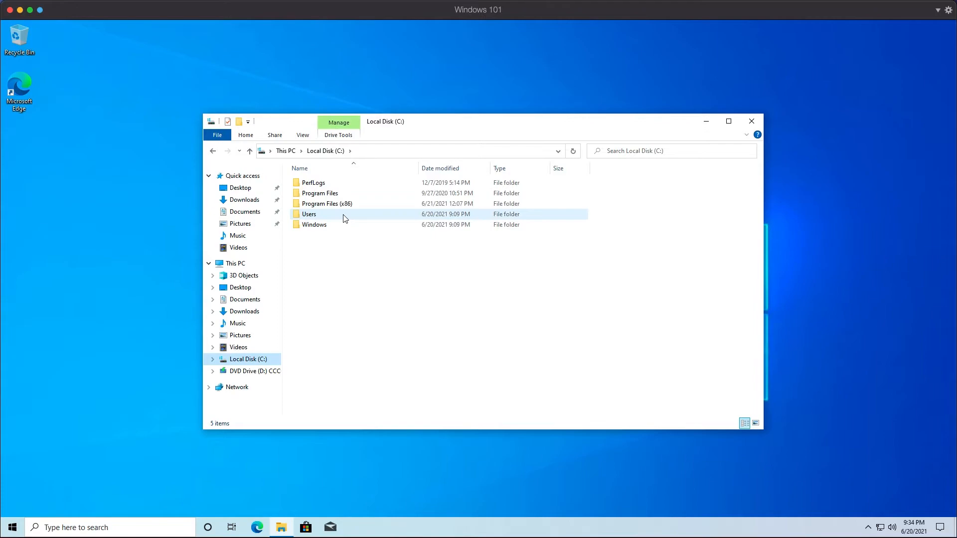
double_click(343, 215)
double_click(339, 184)
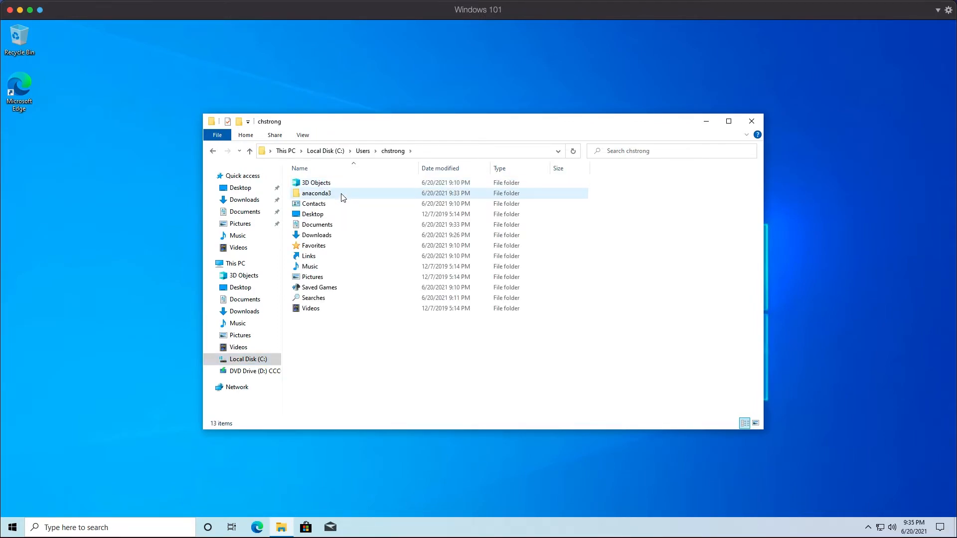
left_click(324, 195)
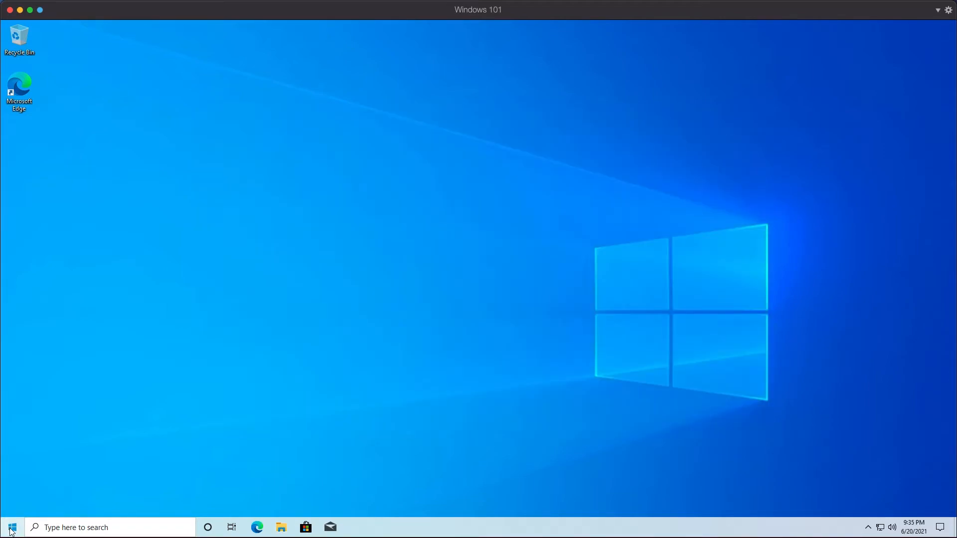
- Launch Anaconda Navigator from the Anaconda3 (64-bit) group in the Start menu
left_click(12, 530)
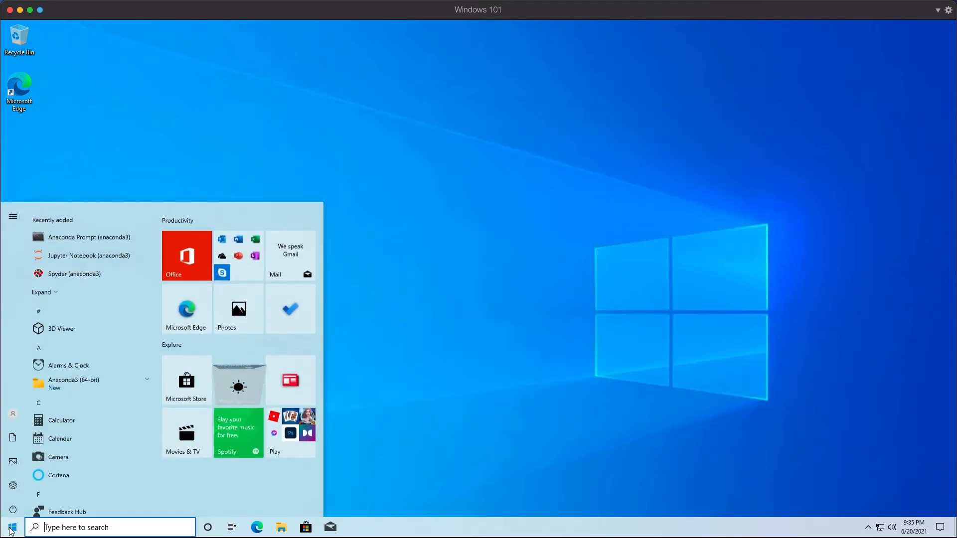
left_click(101, 372)
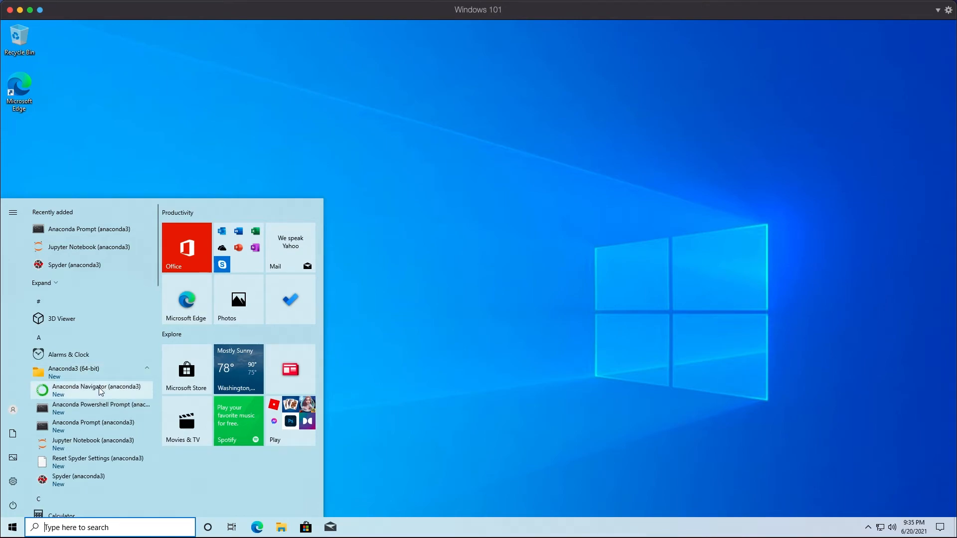
left_click(100, 389)
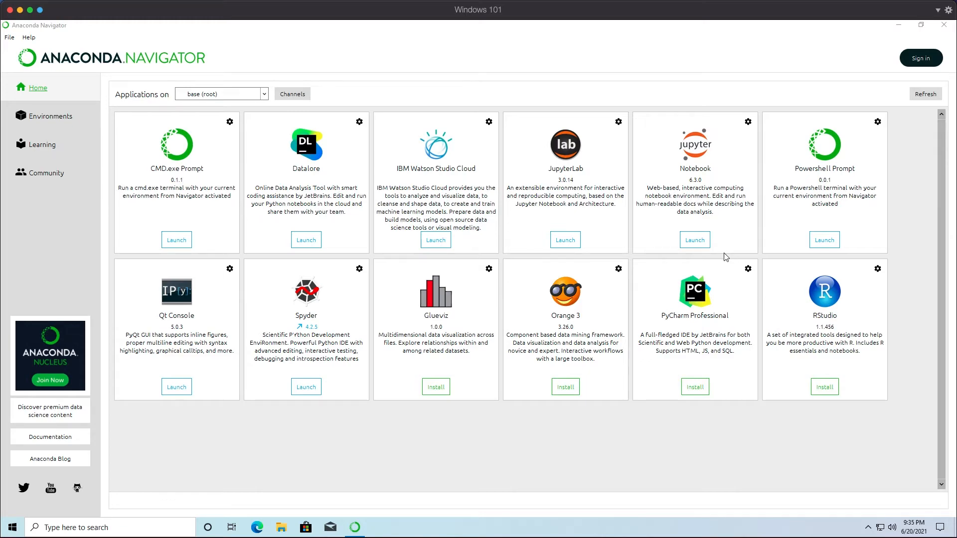
- Launch Jupyter Notebook and create a new folder in its home directory
left_click(700, 244)
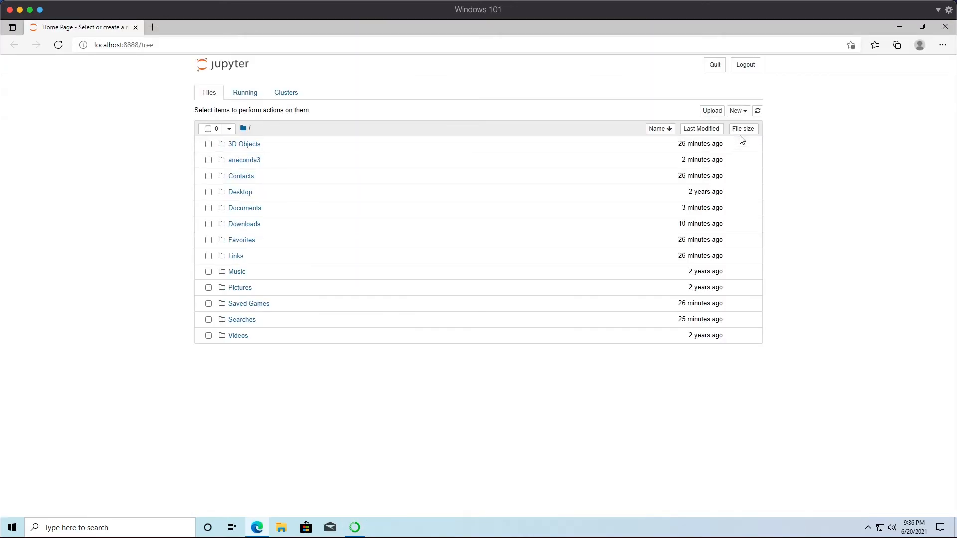
left_click(747, 115)
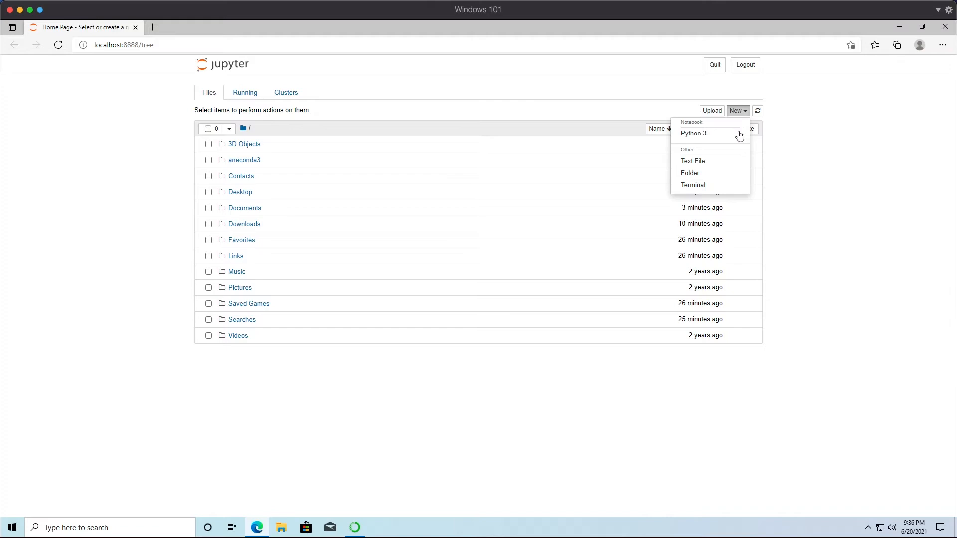
left_click(720, 175)
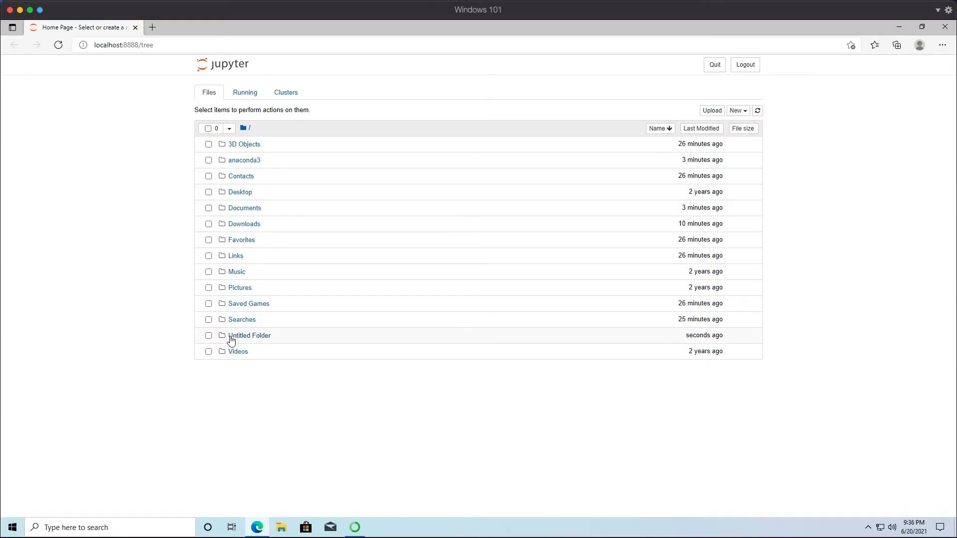
- Rename the new Untitled Folder to Development
left_click(209, 337)
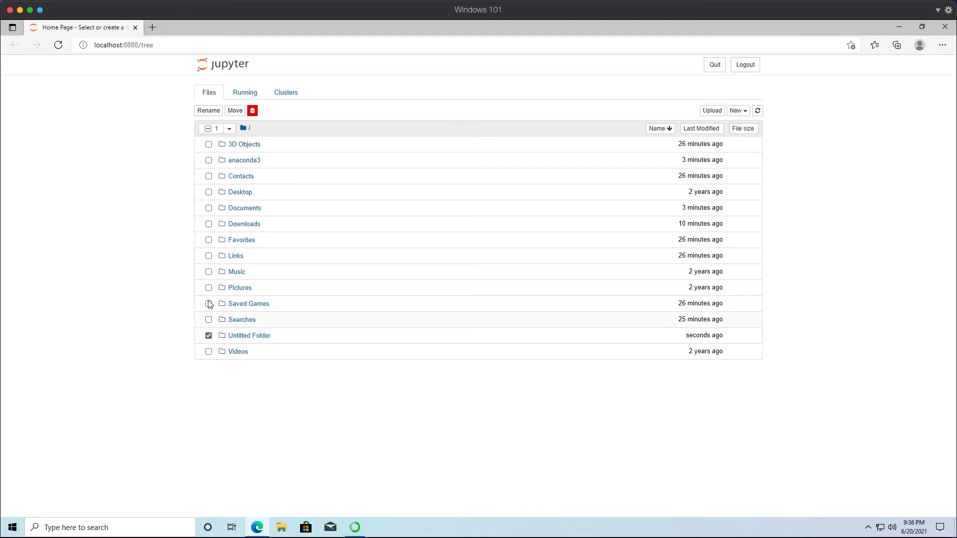
left_click(209, 111)
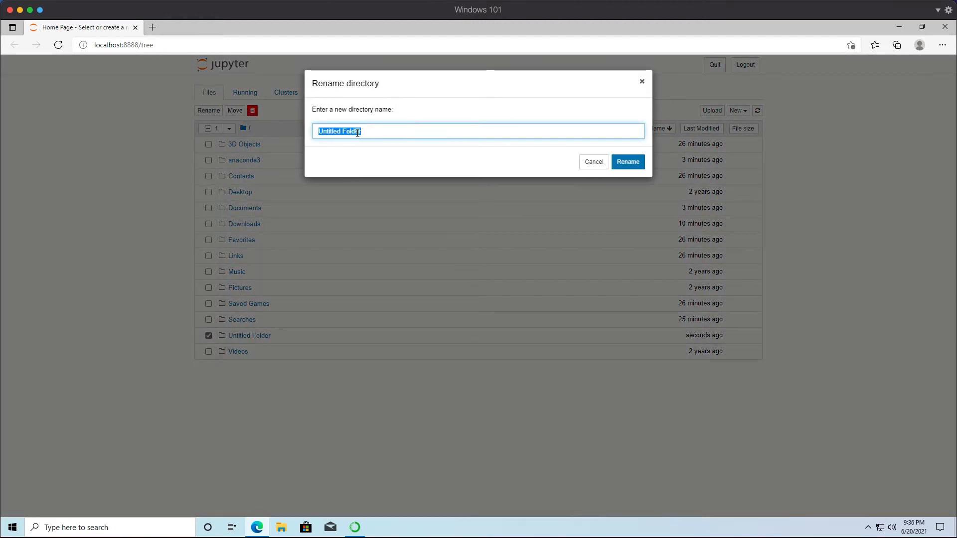
type("Development")
left_click(642, 165)
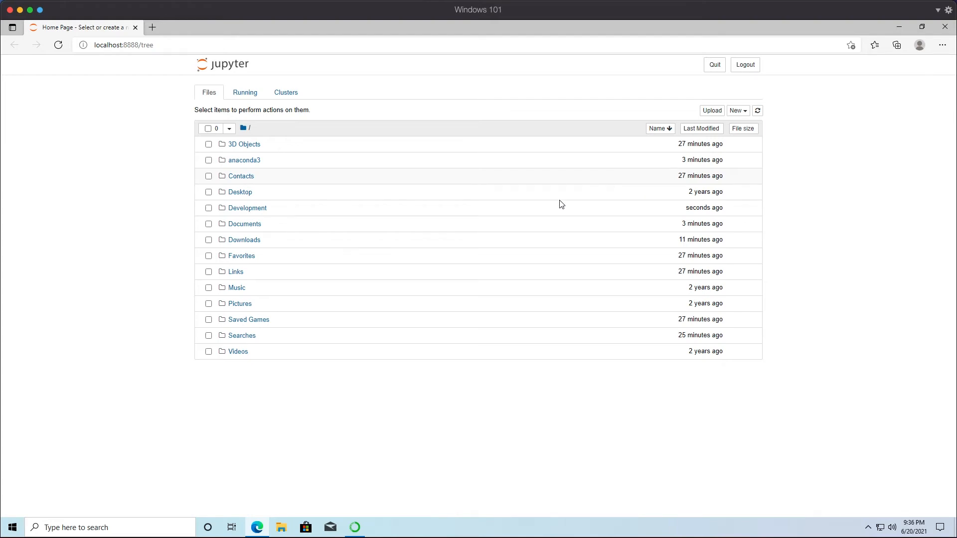
- Open the Development folder and create a new Python 3 notebook in it
left_click(255, 209)
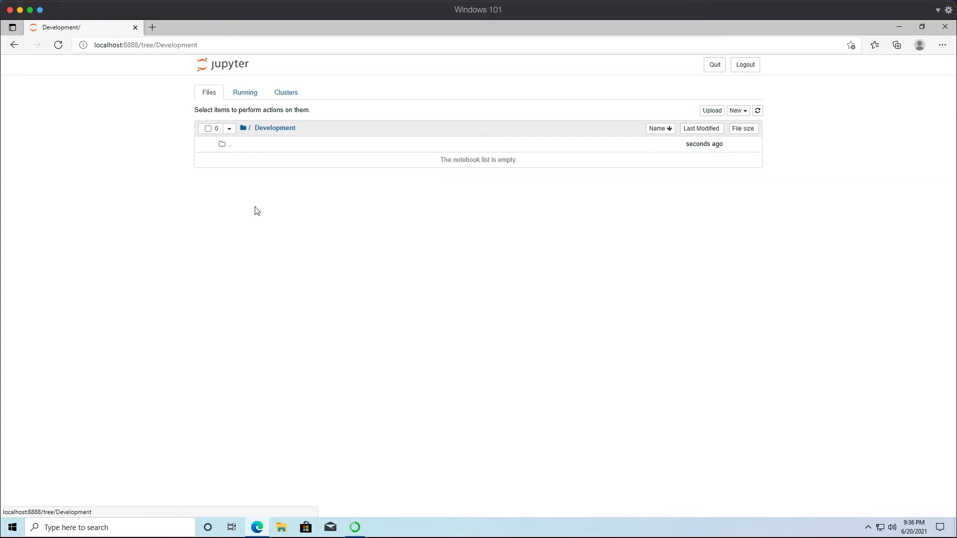
left_click(737, 110)
left_click(722, 137)
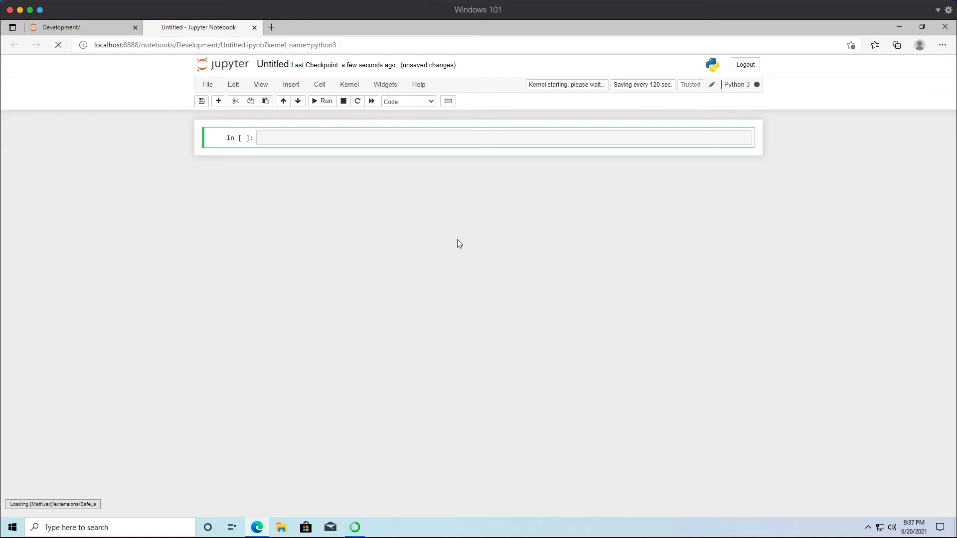
- Rename the notebook to HelloWorld
left_click(269, 62)
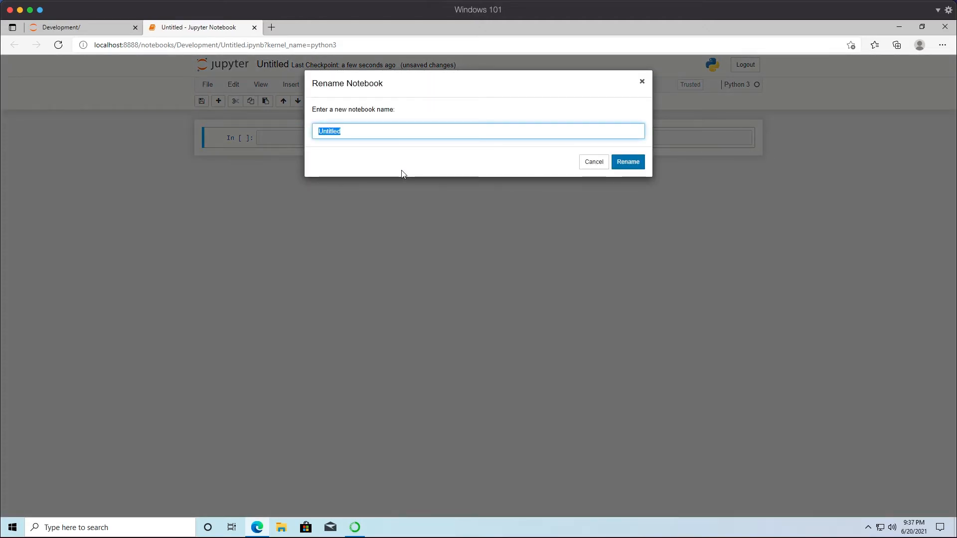
type("HelloWorld")
left_click(626, 163)
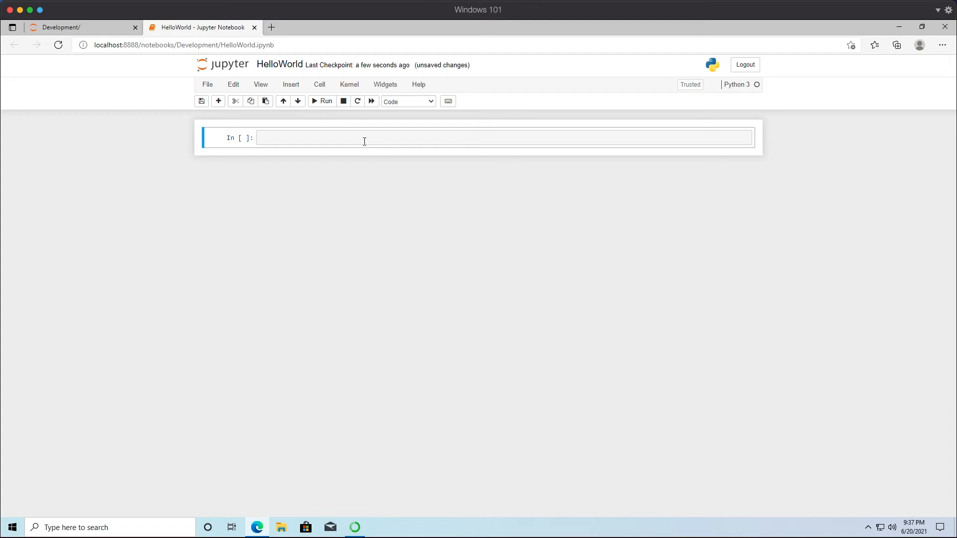
- In the first cell, write hello = "Hello World" followed by a line with hello, and run the cell
left_click(363, 141)
type("hello")
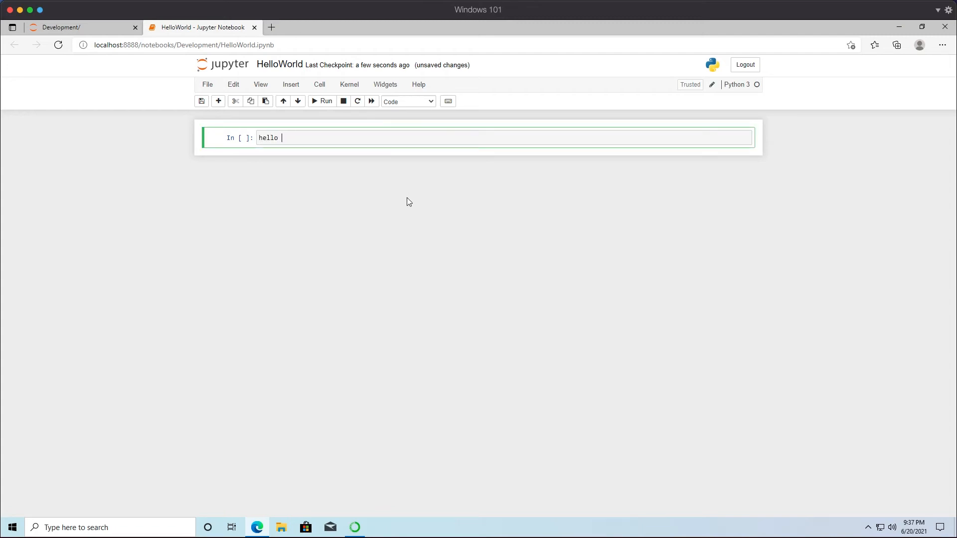
type(" = \"Hello World")
key("End")
key("Return")
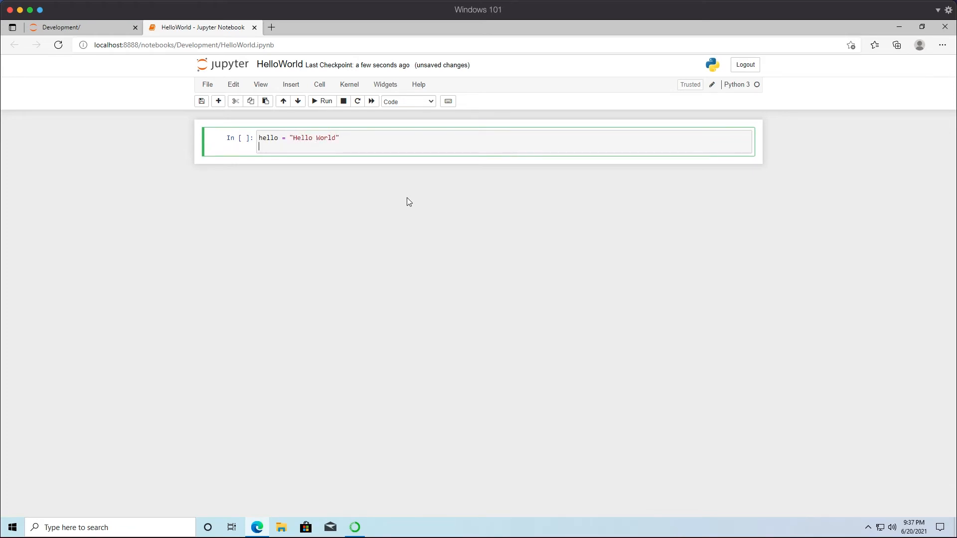
type("hello")
left_click(326, 103)
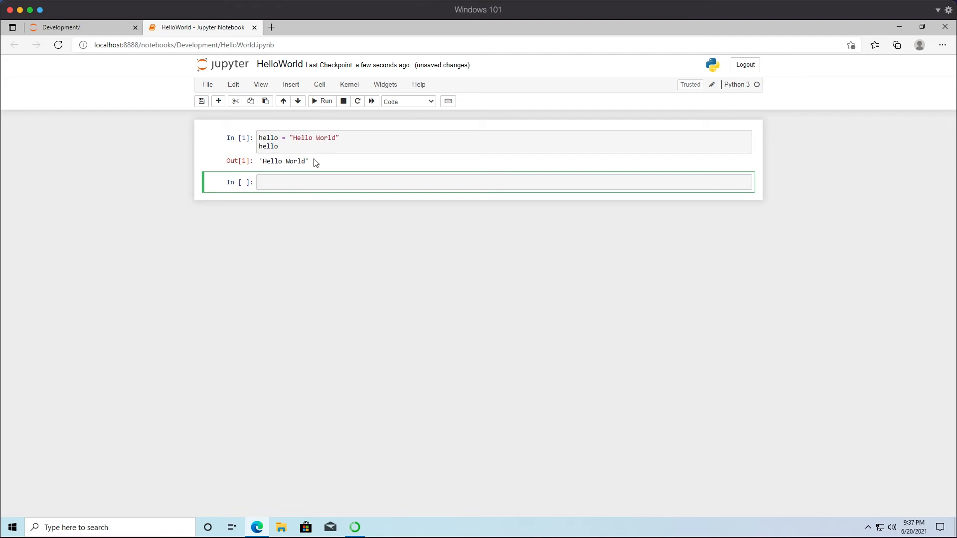
left_click_drag(311, 162, 259, 167)
left_click(314, 223)
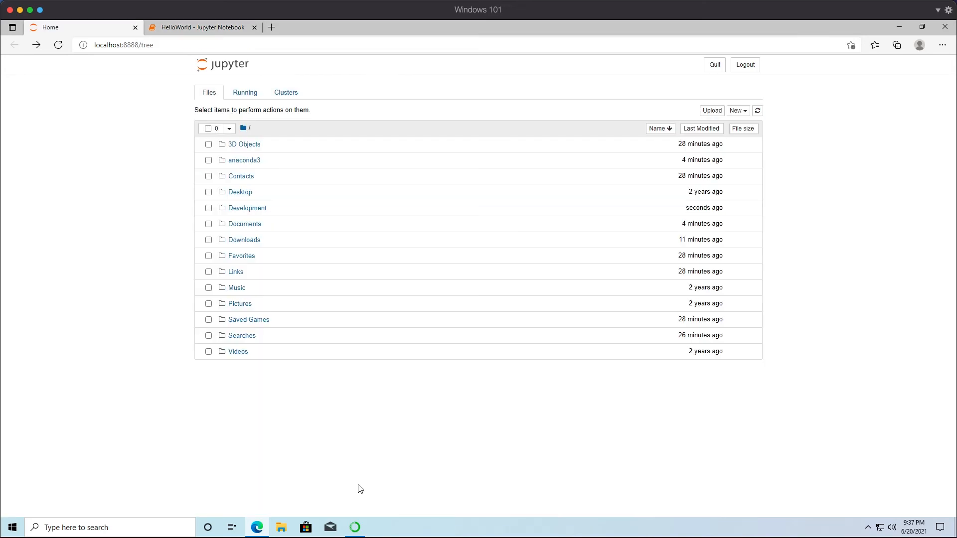
- Switch to Anaconda Navigator and launch the Powershell Prompt
left_click(355, 526)
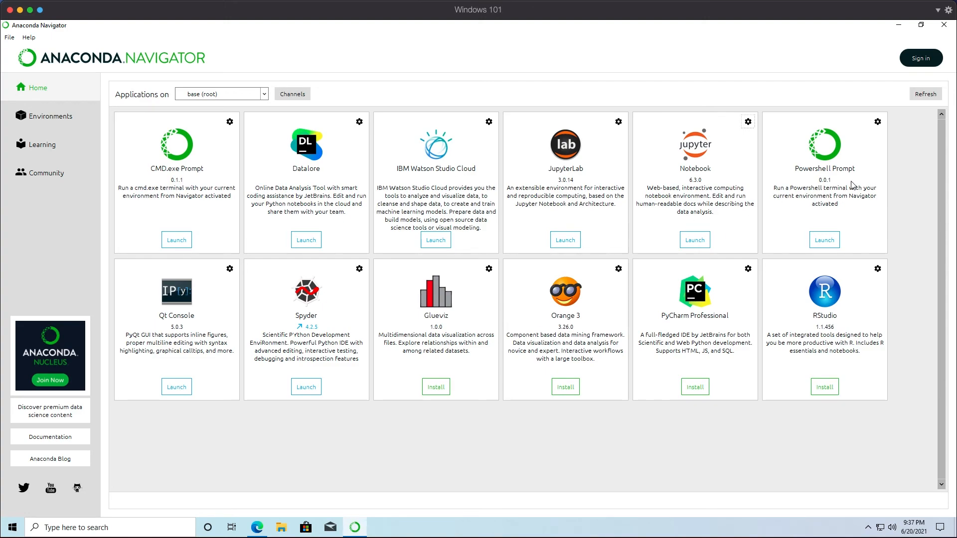
left_click(825, 240)
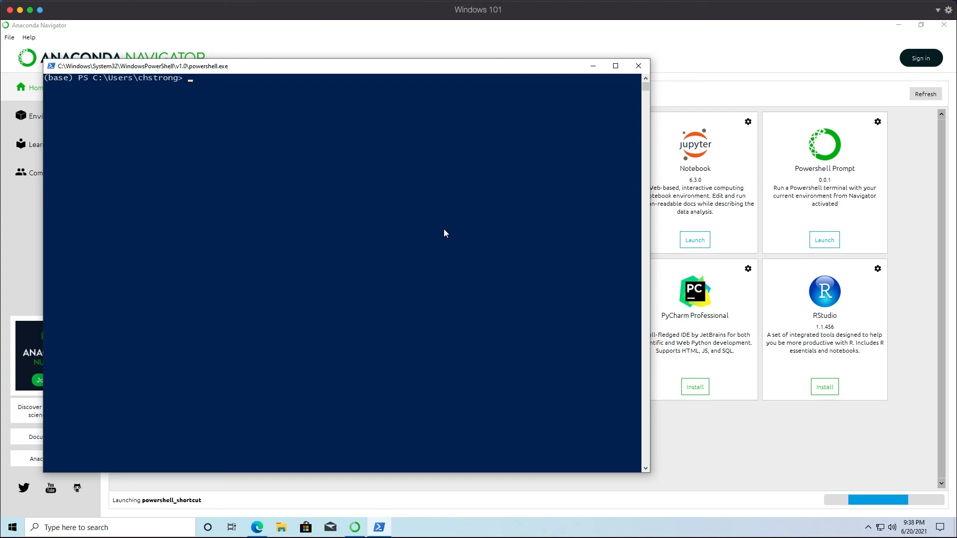
- Check the installed Python version by running python --version in the prompt
type("python --version")
key("Return")
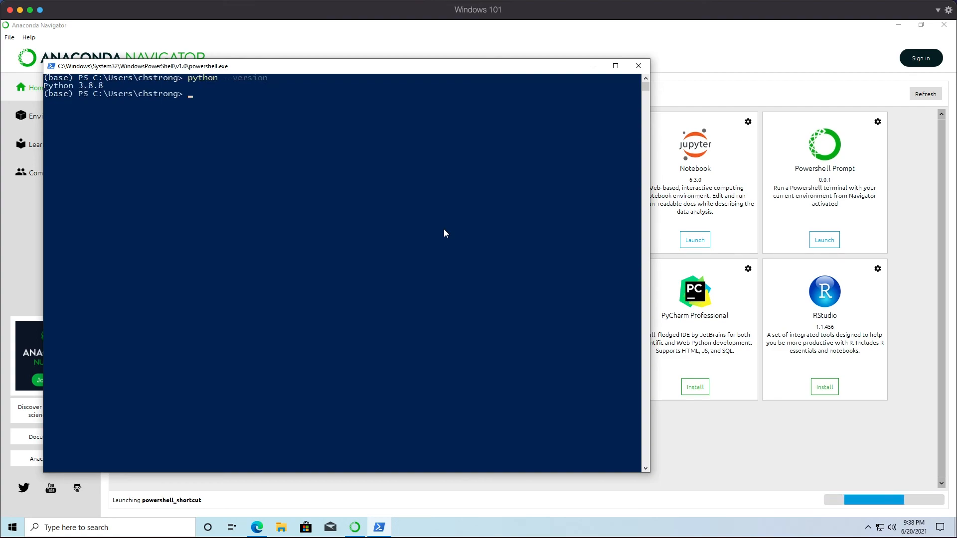